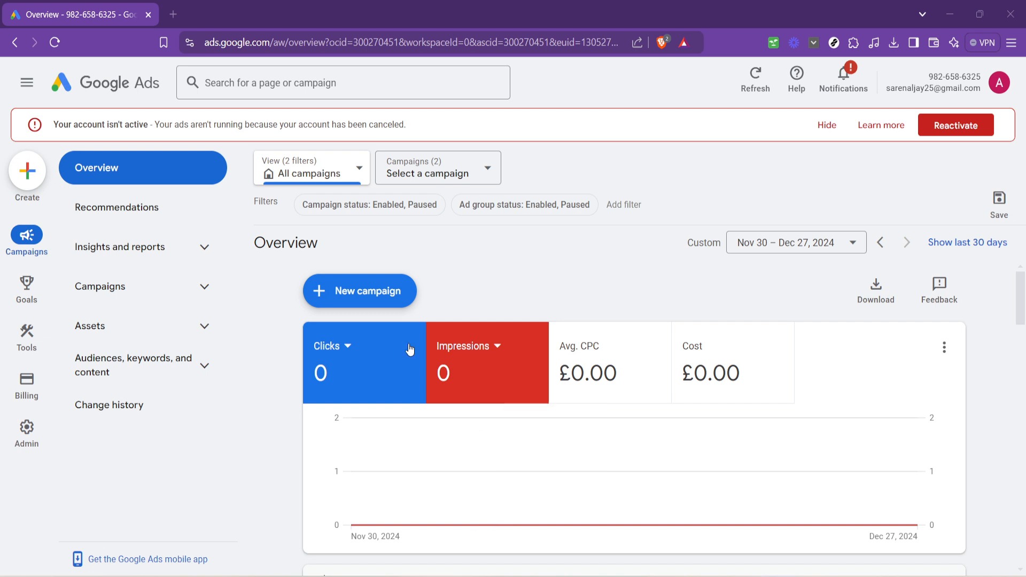
Step: Start a new campaign with the Leads objective and continue with the account-default Sign-ups conversion goal
left_click(34, 186)
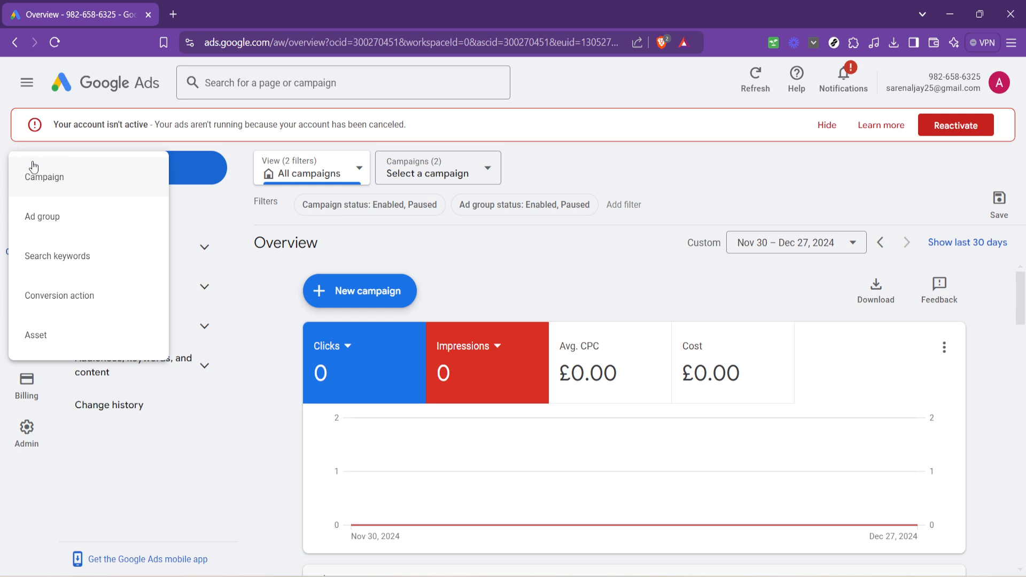
left_click(42, 178)
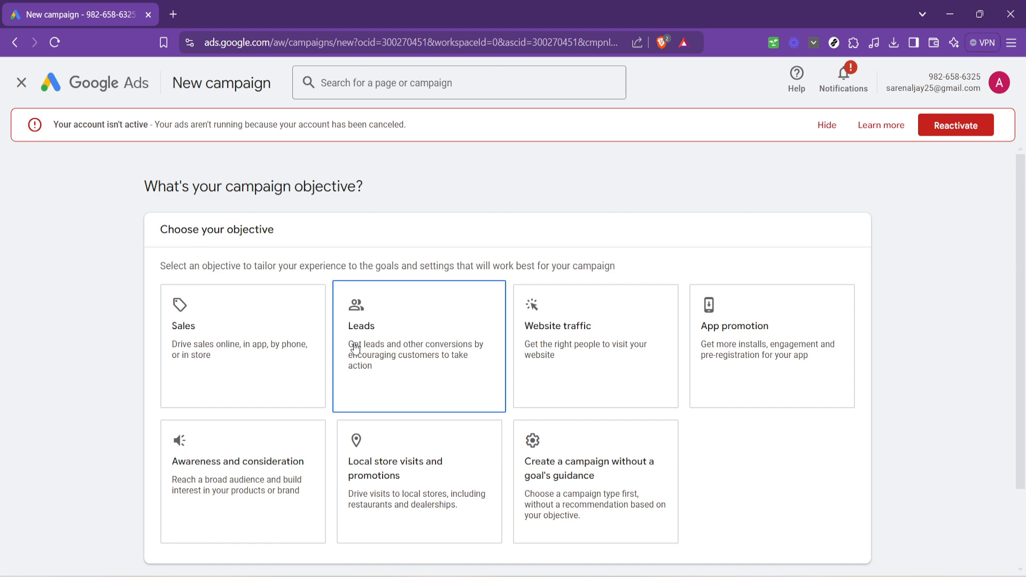
left_click(415, 338)
scroll(481, 385, "down", 2)
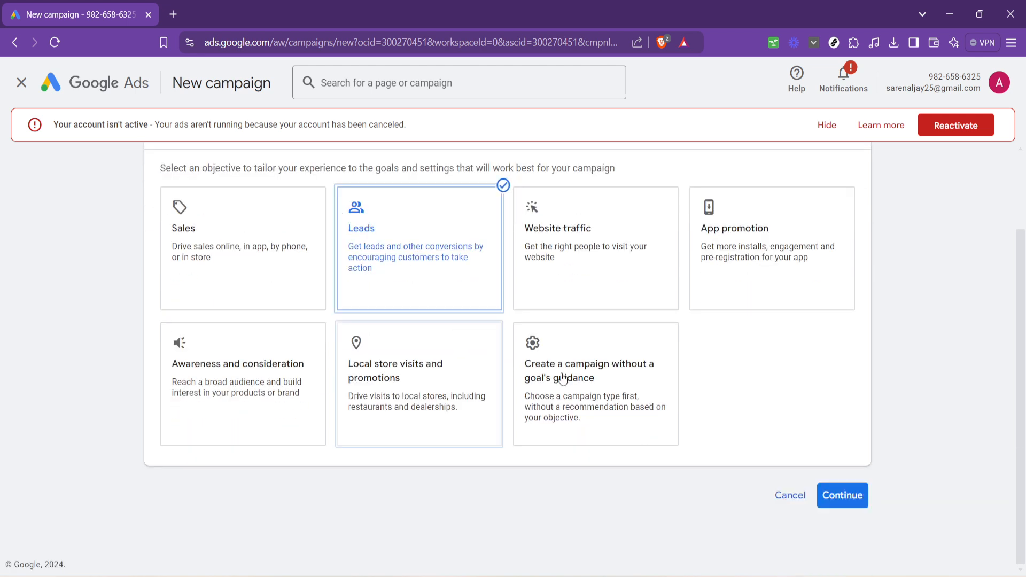
scroll(890, 532, "down", 3)
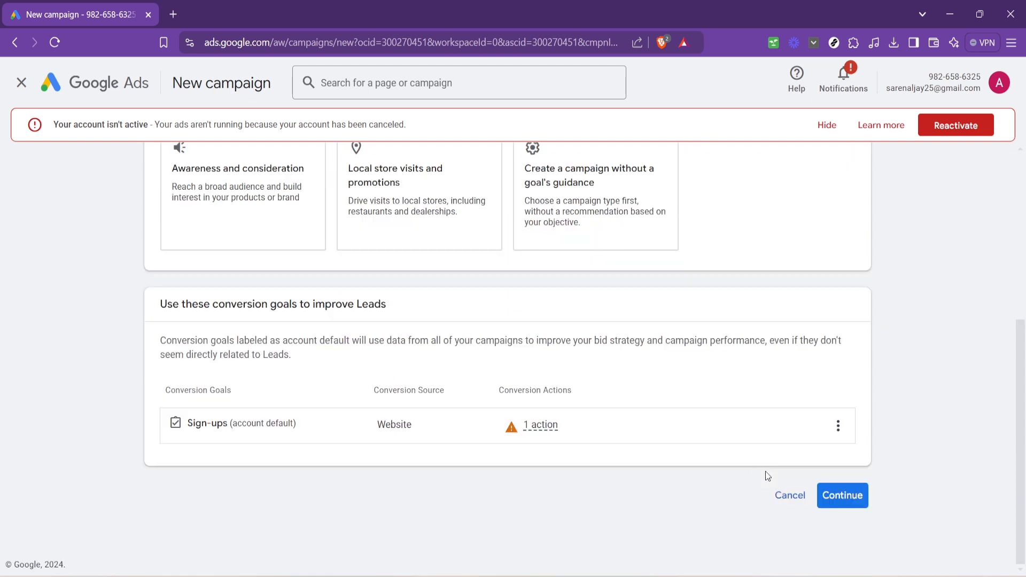
left_click(851, 496)
Step: Choose the Search campaign type with lead form submissions as the way to reach the goal, and continue to bidding with the suggested campaign name
scroll(550, 395, "down", 4)
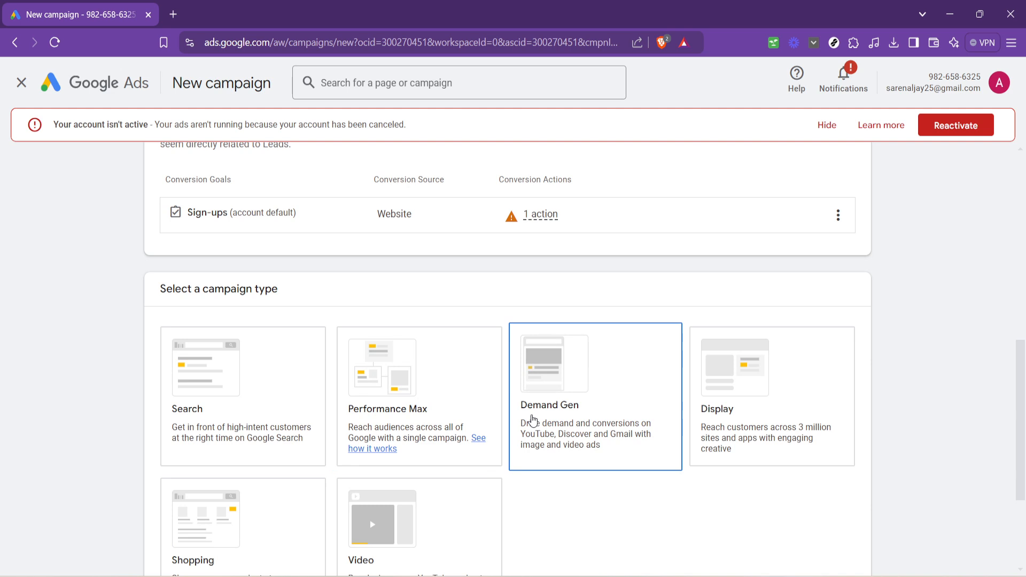
left_click(213, 398)
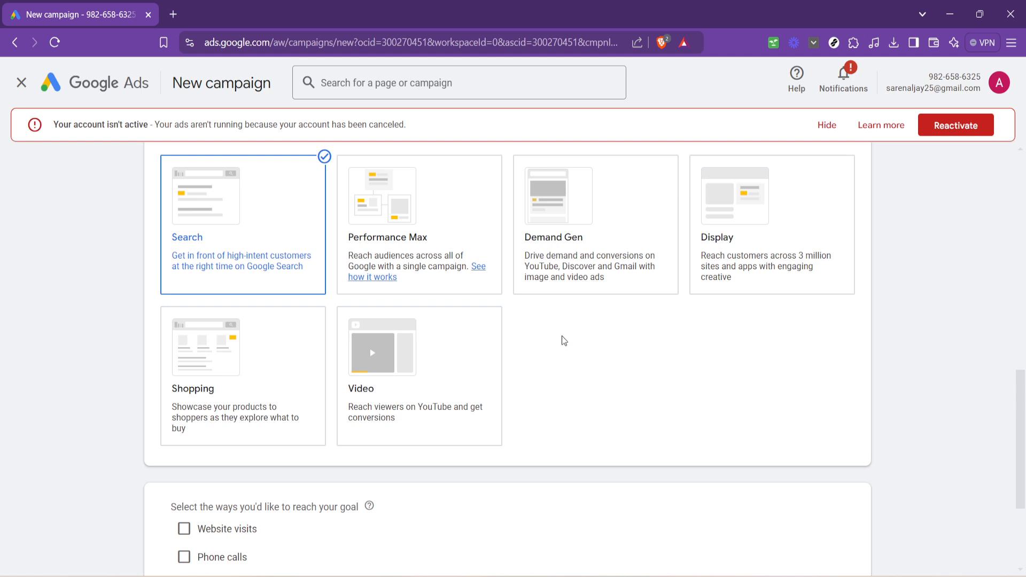
scroll(555, 382, "down", 3)
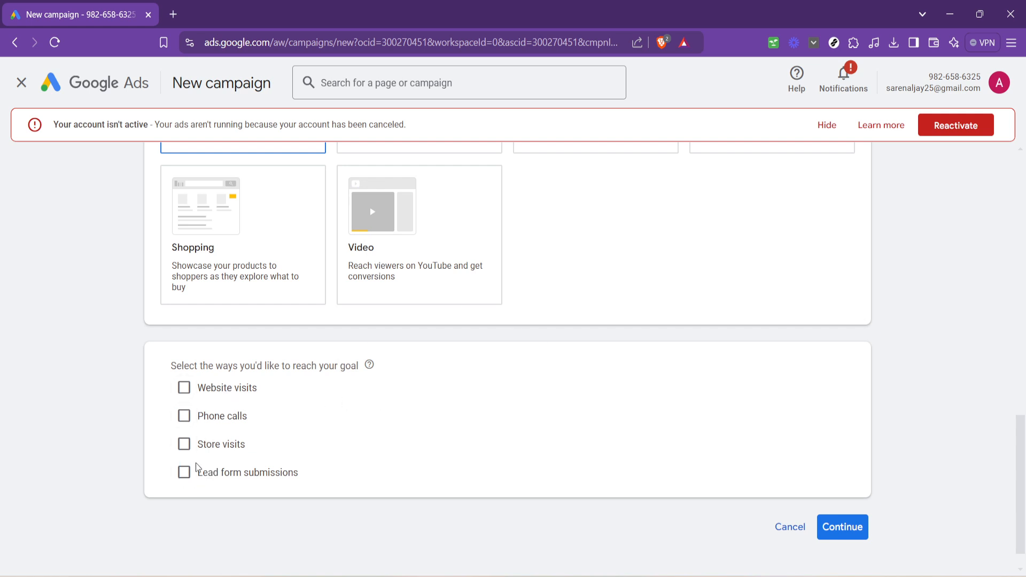
left_click(184, 472)
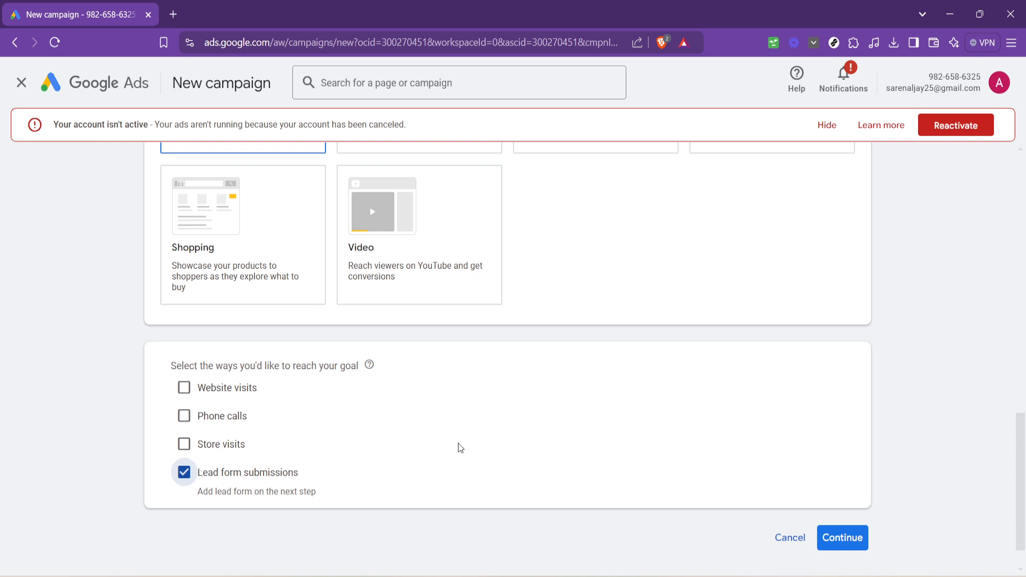
scroll(458, 448, "down", 1)
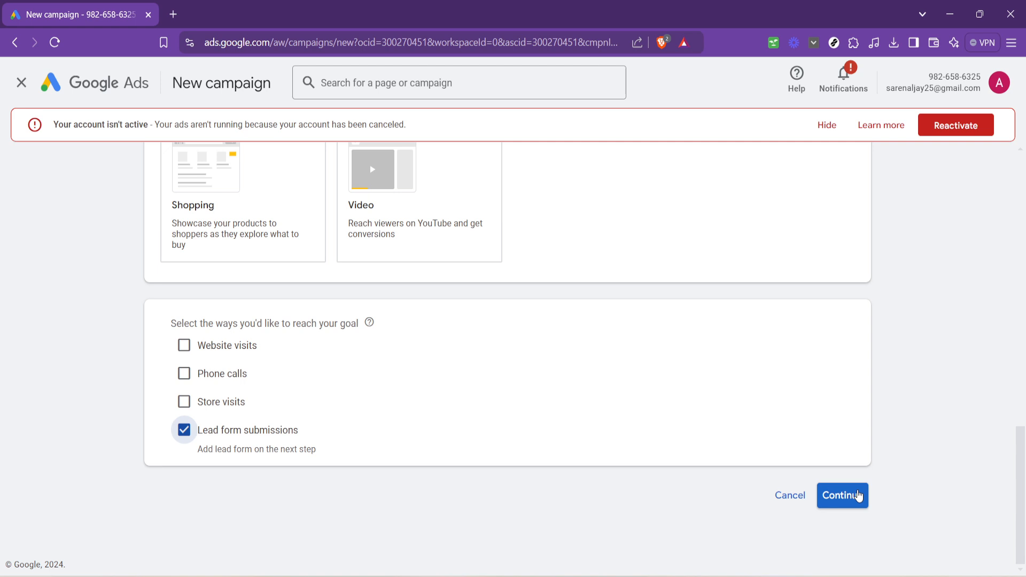
left_click(842, 495)
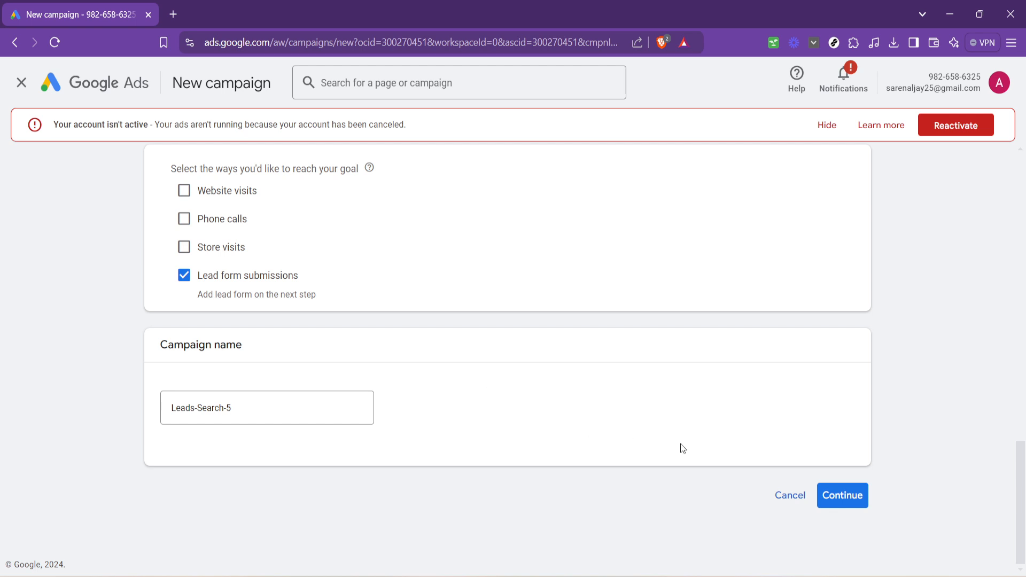
left_click(827, 491)
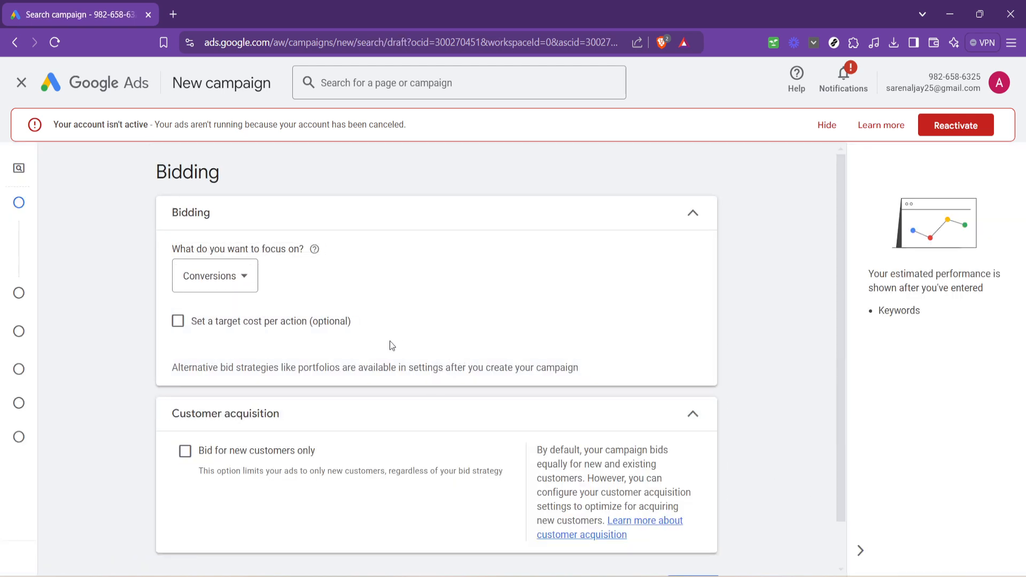
Step: Review the bidding and customer acquisition options, keep Conversions as the bidding focus, and continue to the campaign settings
scroll(379, 345, "down", 1)
scroll(419, 347, "up", 1)
scroll(502, 383, "down", 1)
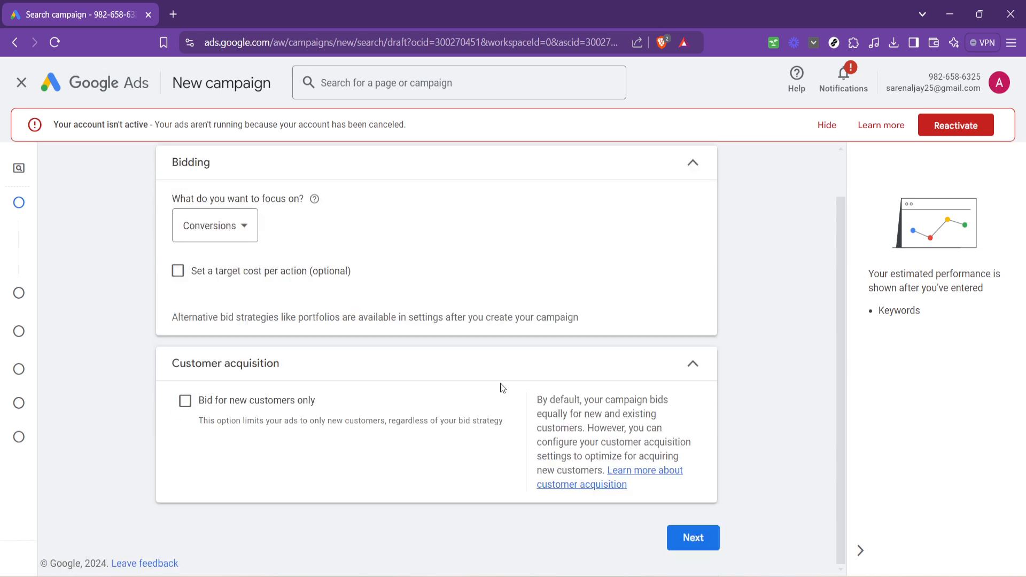
scroll(801, 423, "up", 1)
scroll(782, 403, "down", 1)
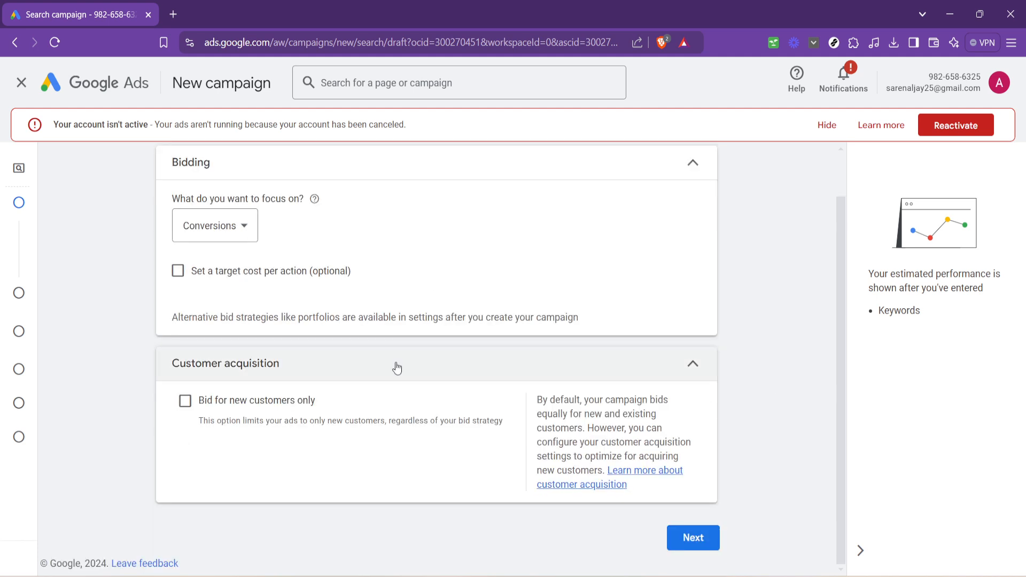
scroll(715, 345, "up", 1)
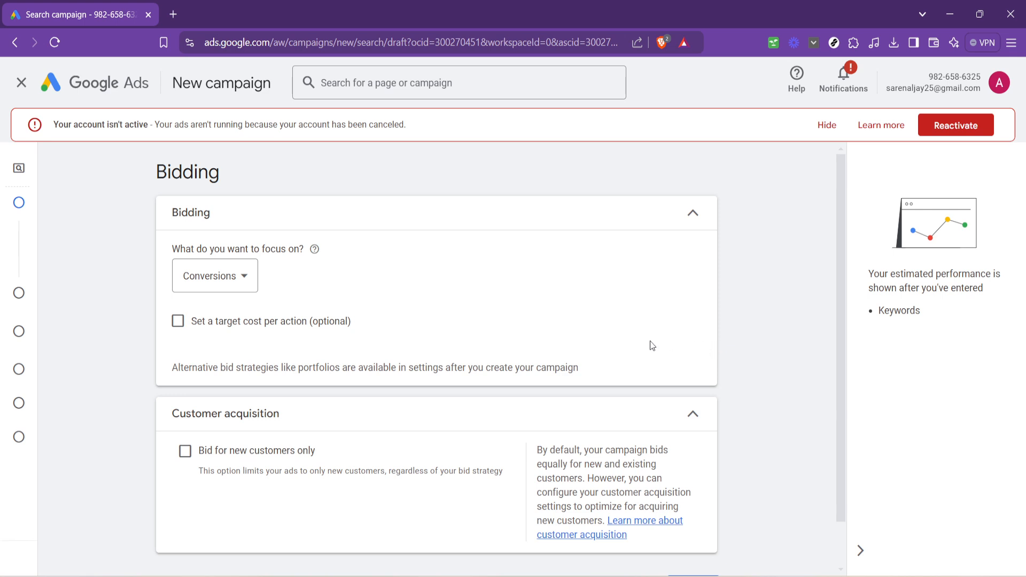
scroll(646, 344, "down", 1)
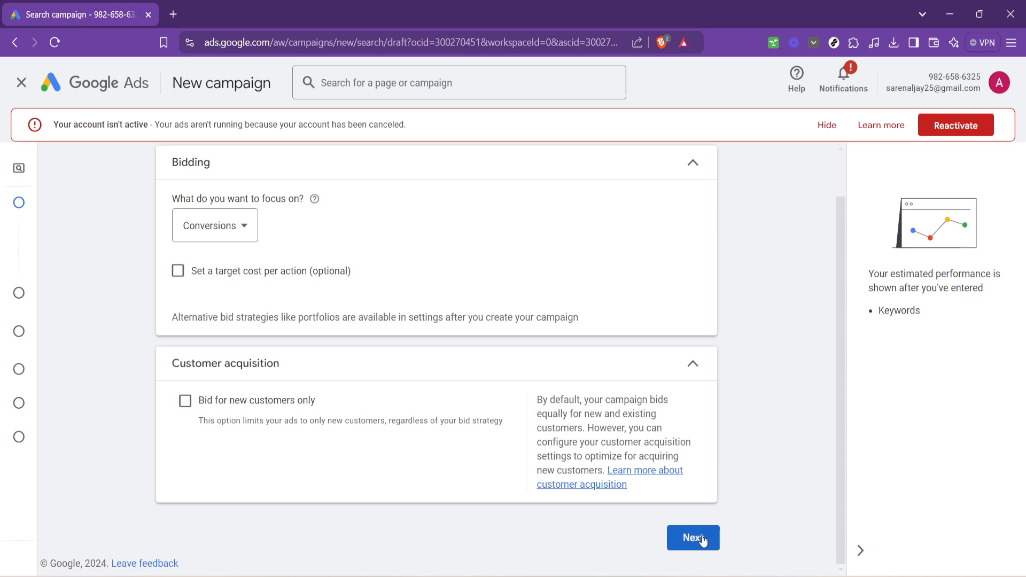
left_click(247, 238)
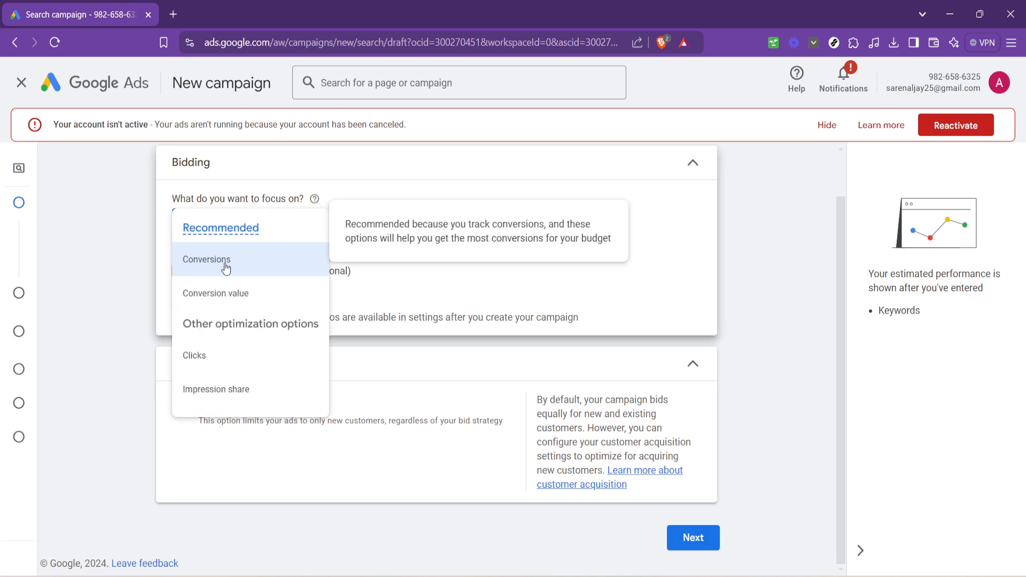
left_click(619, 270)
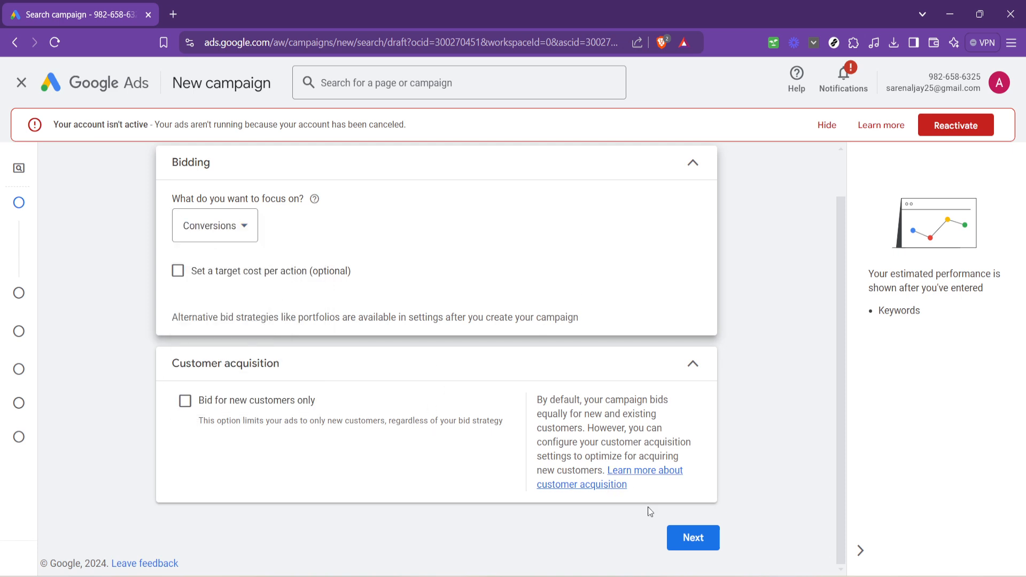
left_click(698, 539)
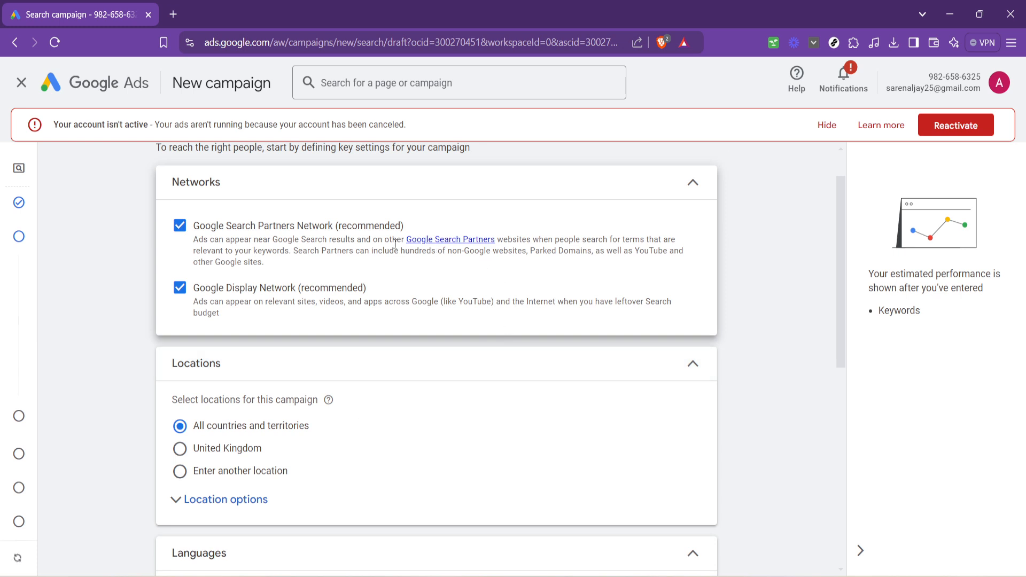
Step: Review the network, location, language and broad match keyword settings and continue with the preset options
scroll(394, 244, "down", 4)
scroll(364, 277, "down", 4)
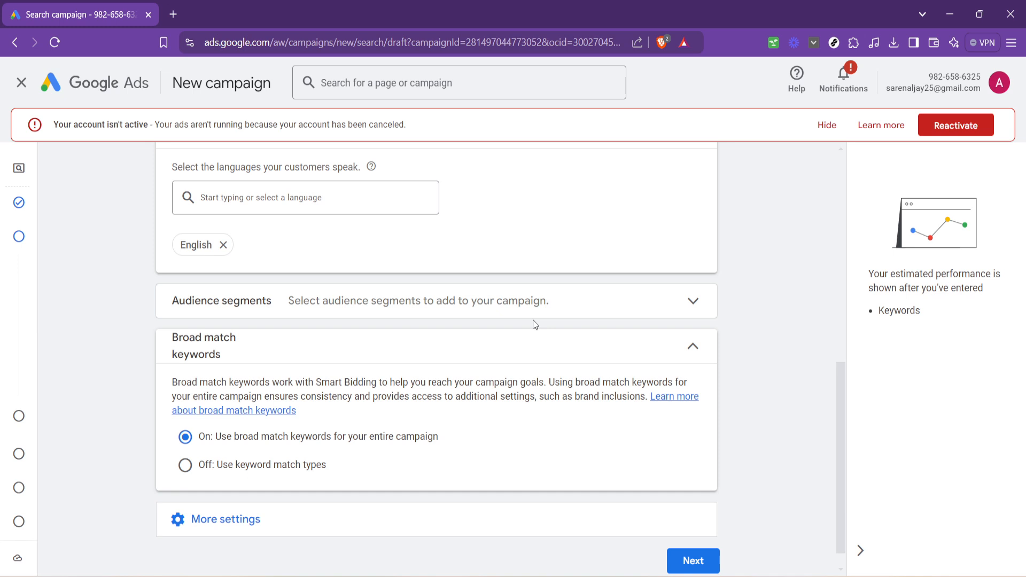
scroll(535, 324, "up", 5)
scroll(392, 293, "up", 3)
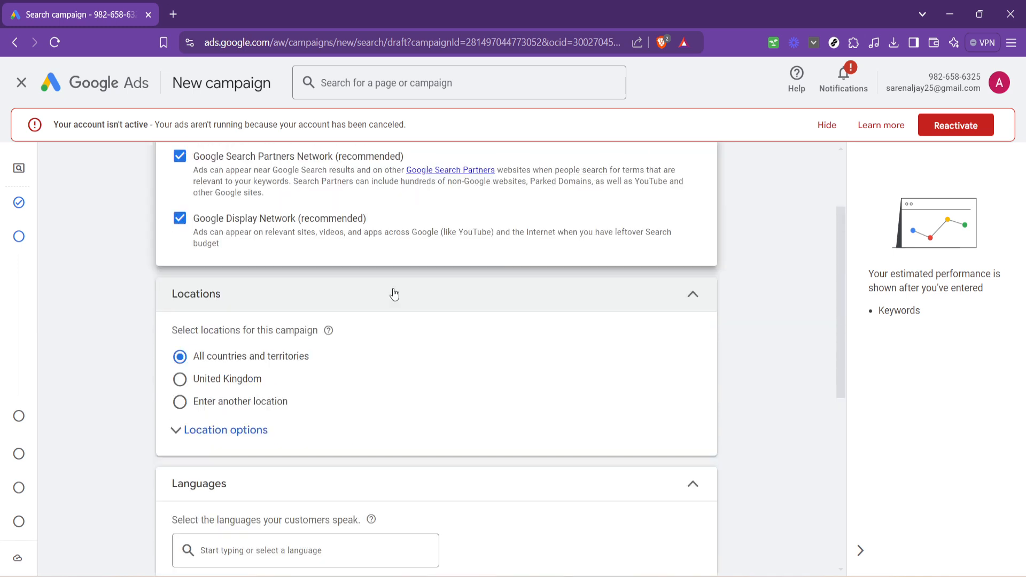
scroll(411, 243, "up", 1)
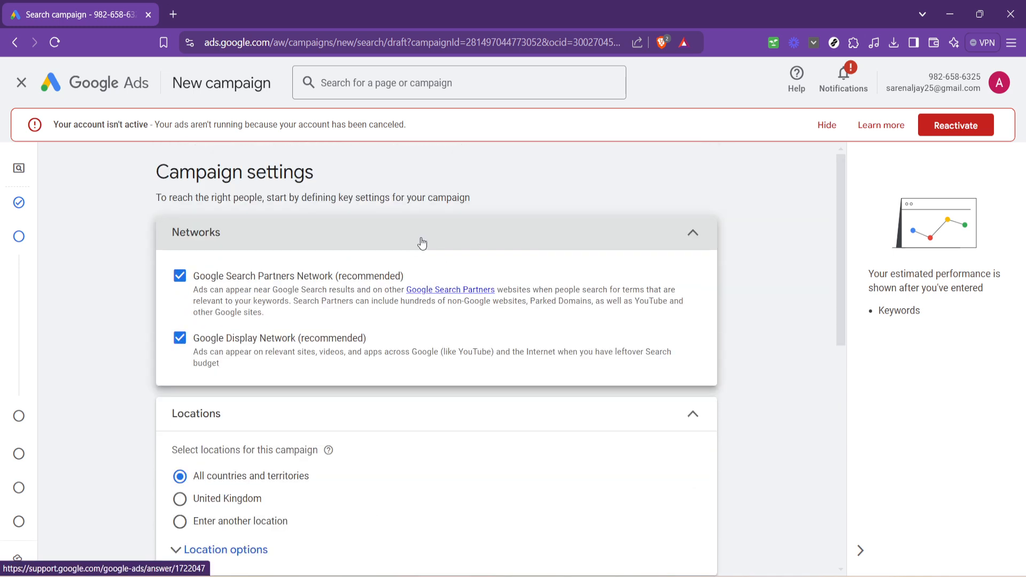
scroll(422, 320, "down", 5)
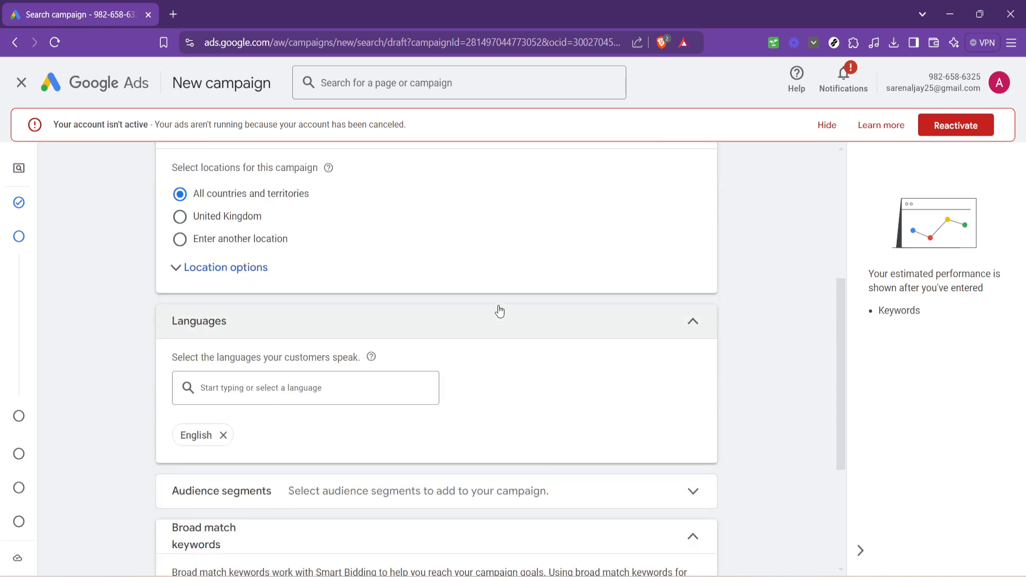
scroll(460, 321, "down", 4)
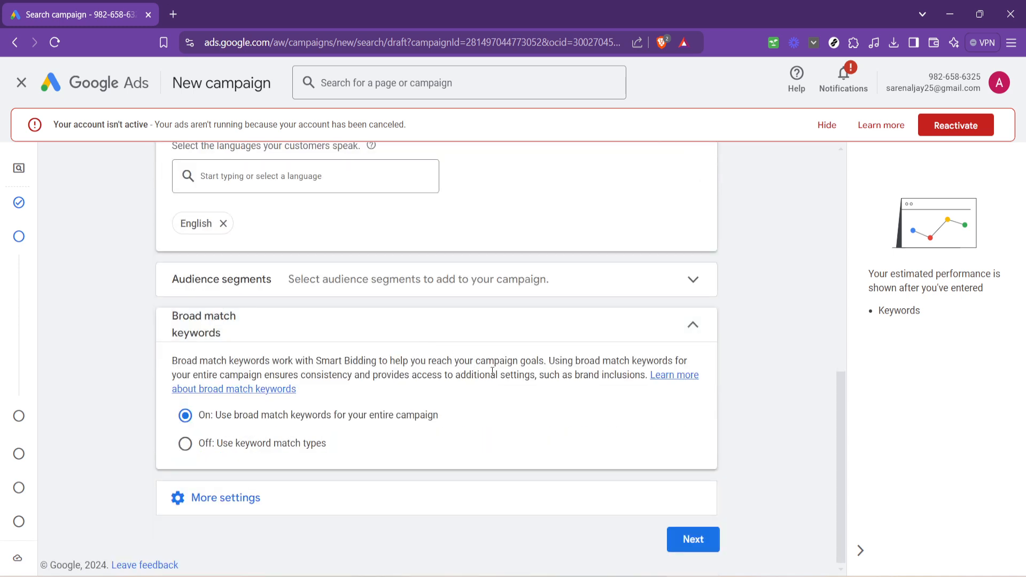
scroll(536, 387, "up", 4)
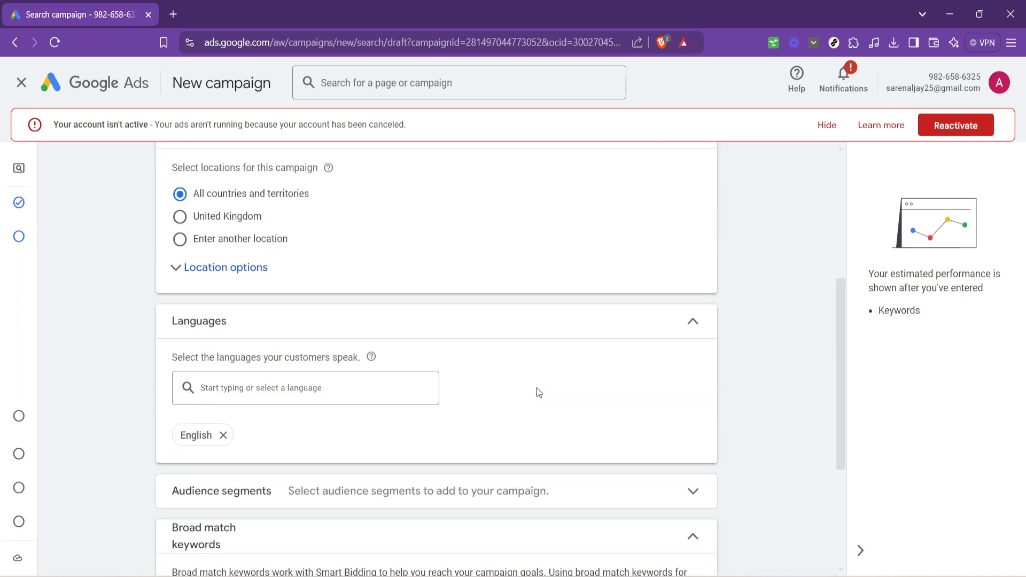
scroll(531, 389, "up", 4)
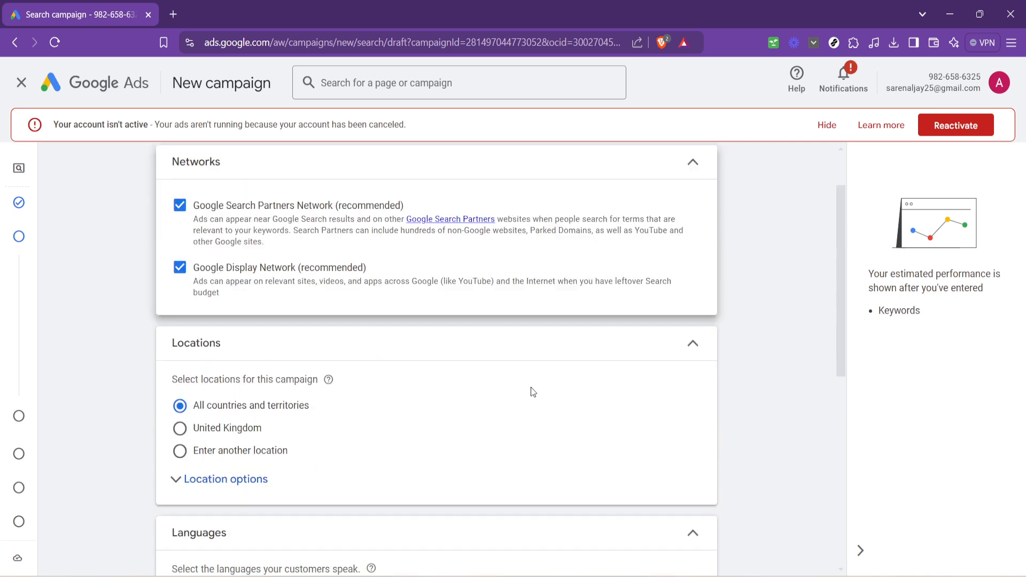
scroll(531, 389, "down", 7)
scroll(532, 392, "down", 2)
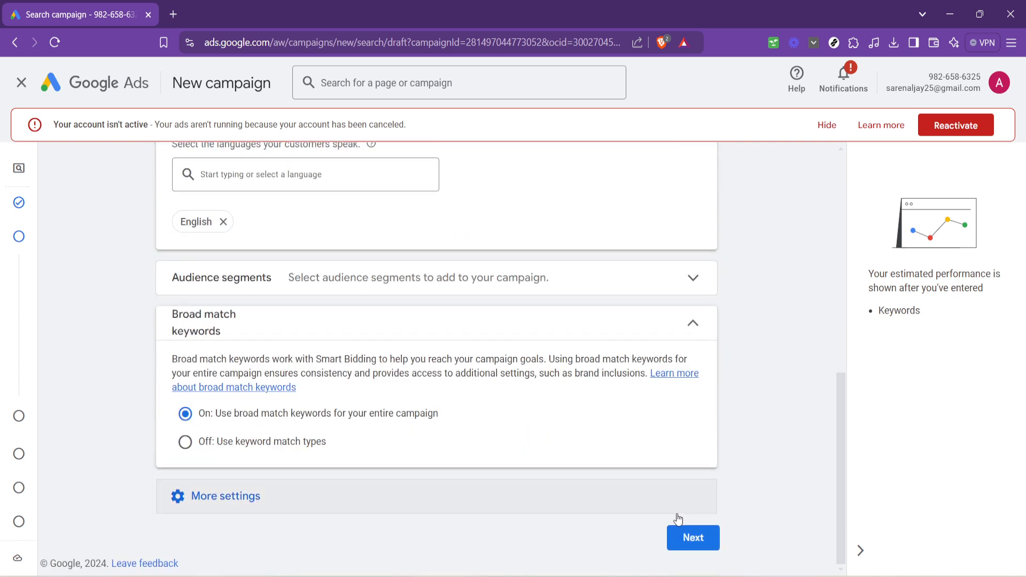
left_click(694, 534)
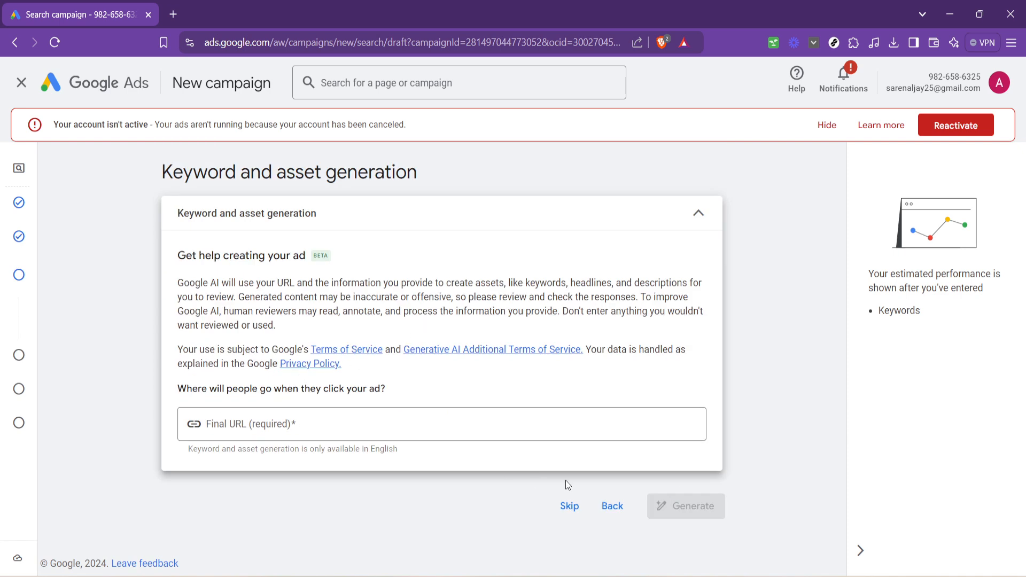
Step: Skip keyword and asset generation and continue past Keywords and ads to the budget without entering any keywords
left_click(582, 511)
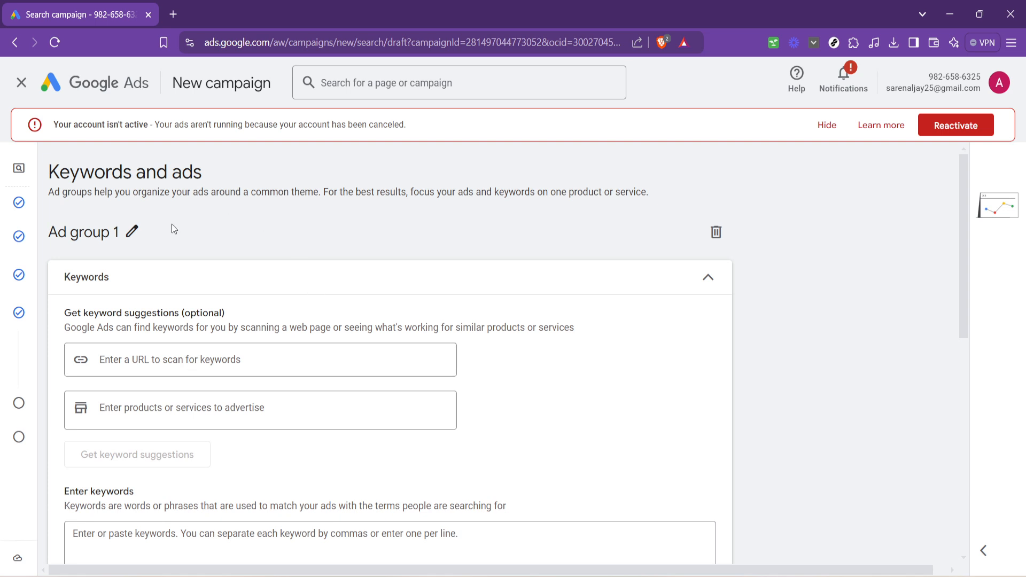
scroll(252, 250, "down", 5)
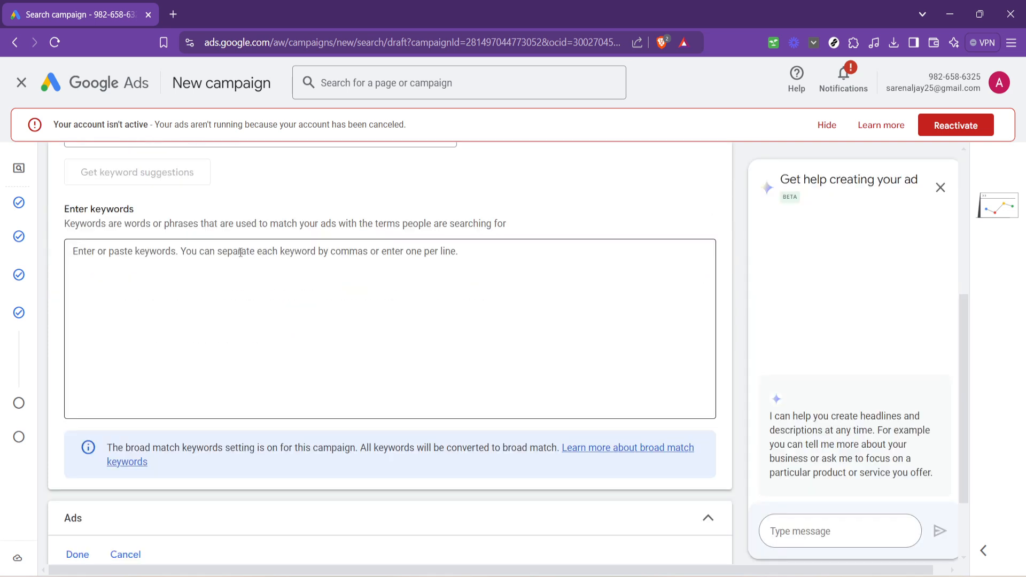
scroll(390, 214, "down", 2)
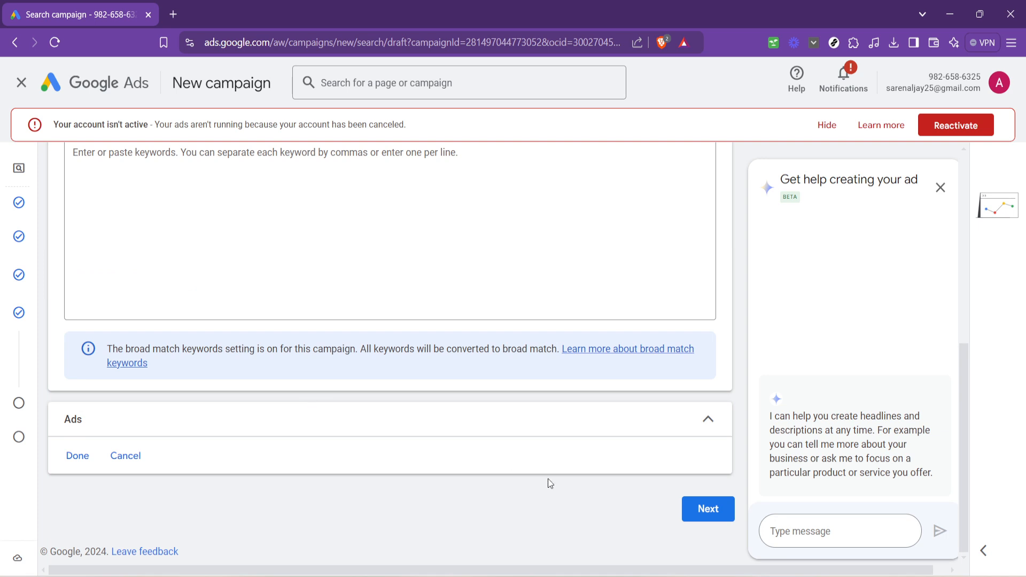
left_click(708, 508)
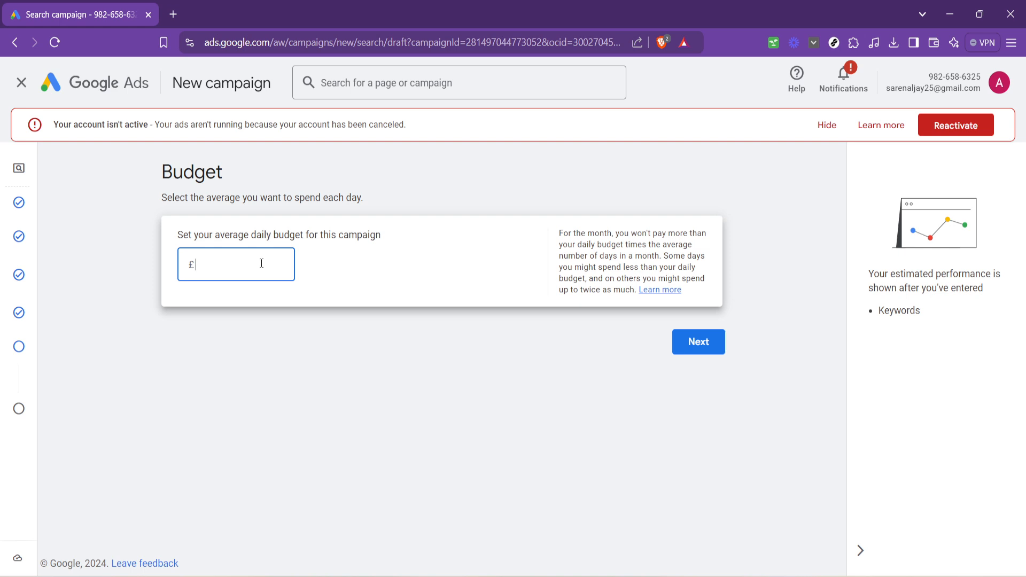
Step: Set the average daily budget to £12 and review the campaign's overview, bidding and settings summary
type("12")
left_click(678, 354)
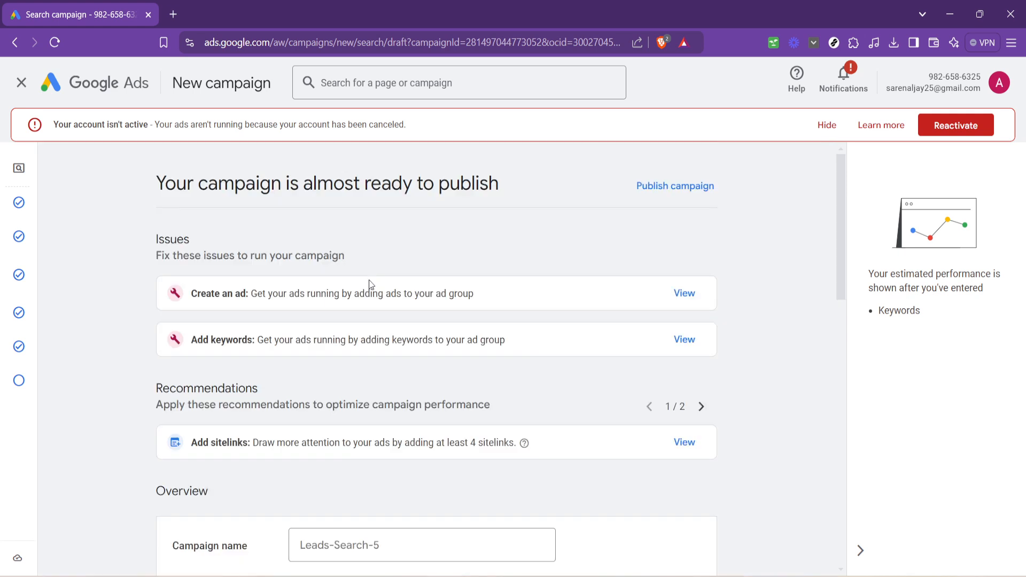
scroll(371, 283, "down", 4)
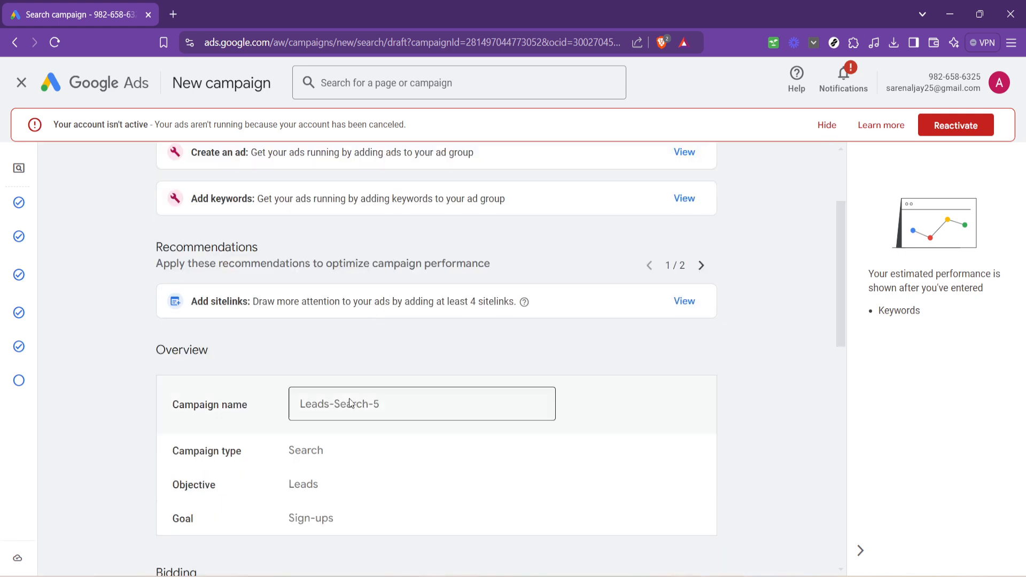
scroll(340, 406, "down", 1)
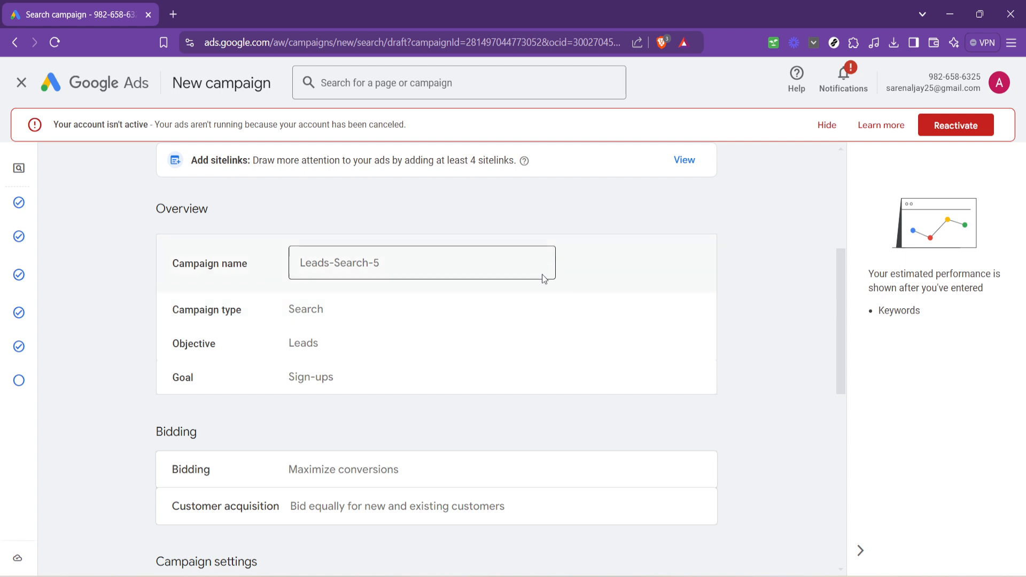
scroll(479, 391, "down", 2)
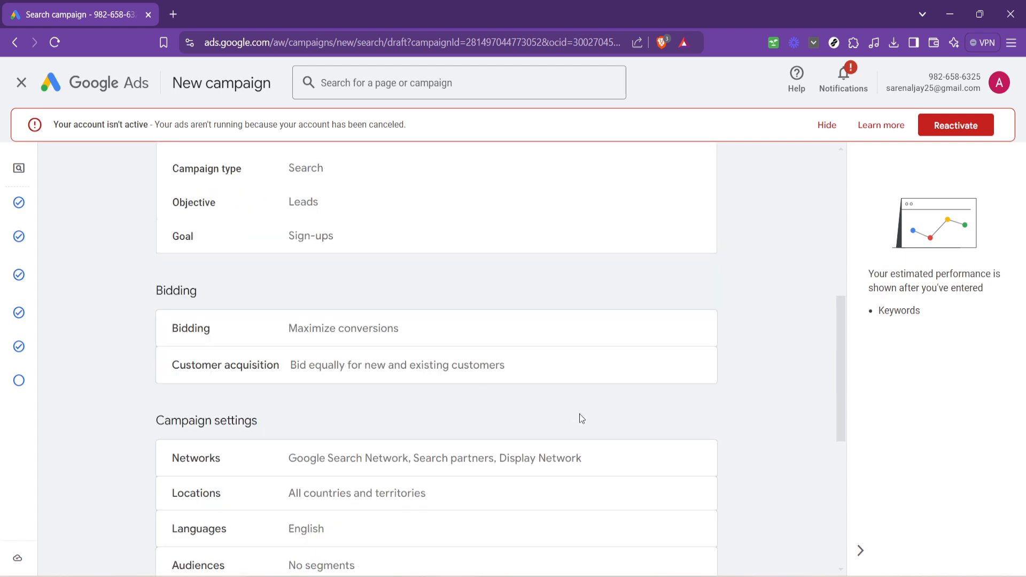